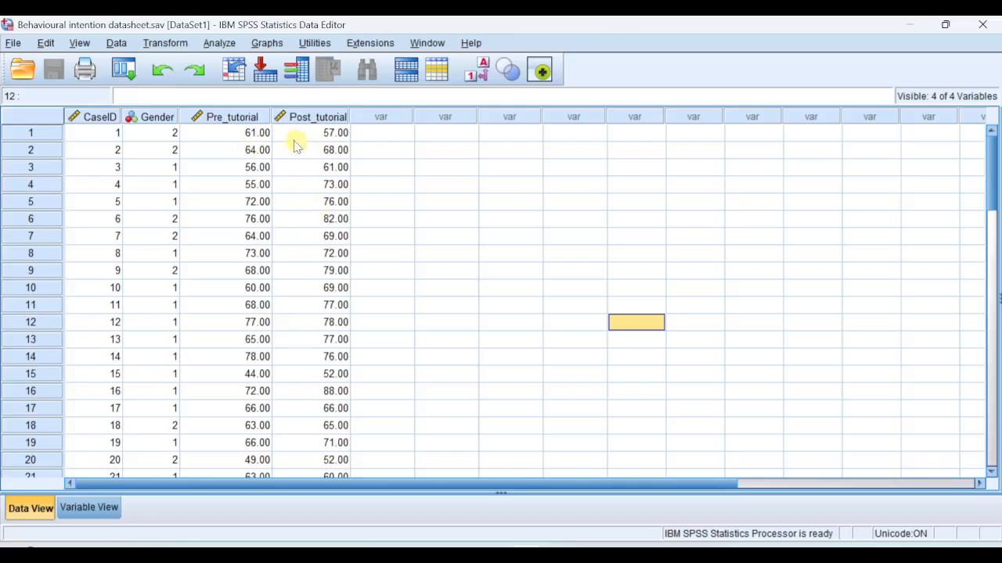
# Begin computing a new variable with Difference as the target variable name
pyautogui.click(176, 43)
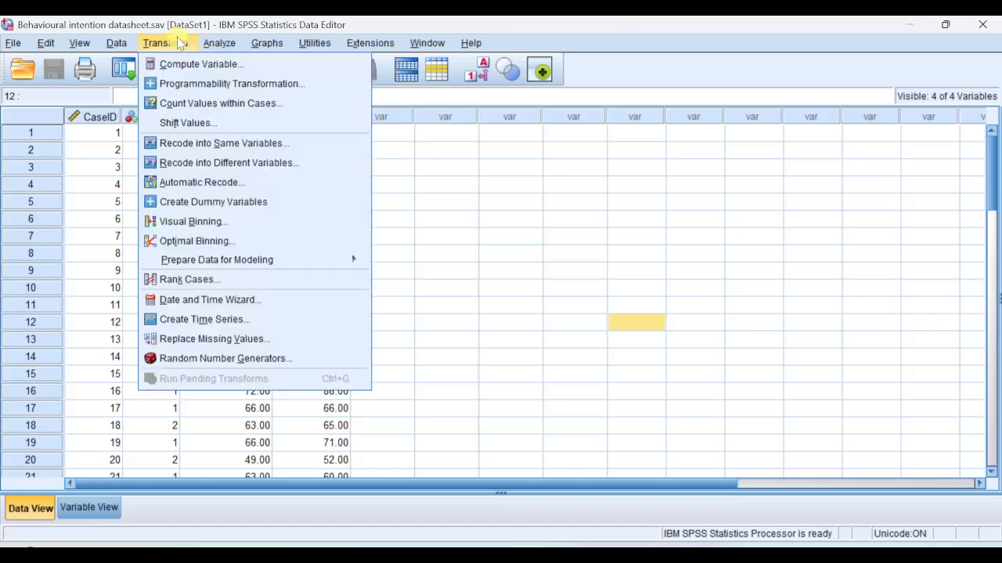
pyautogui.click(208, 63)
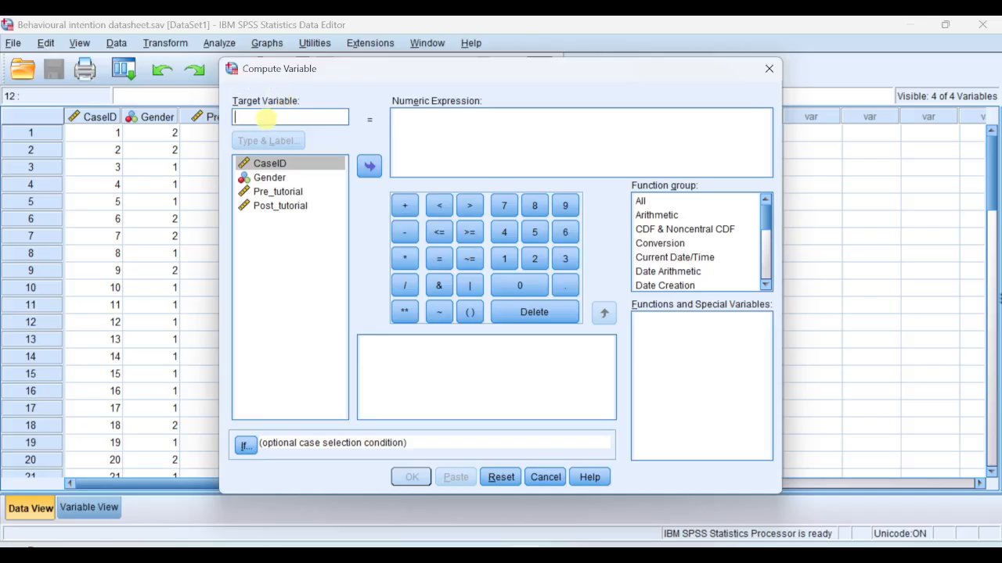
pyautogui.write('Difference')
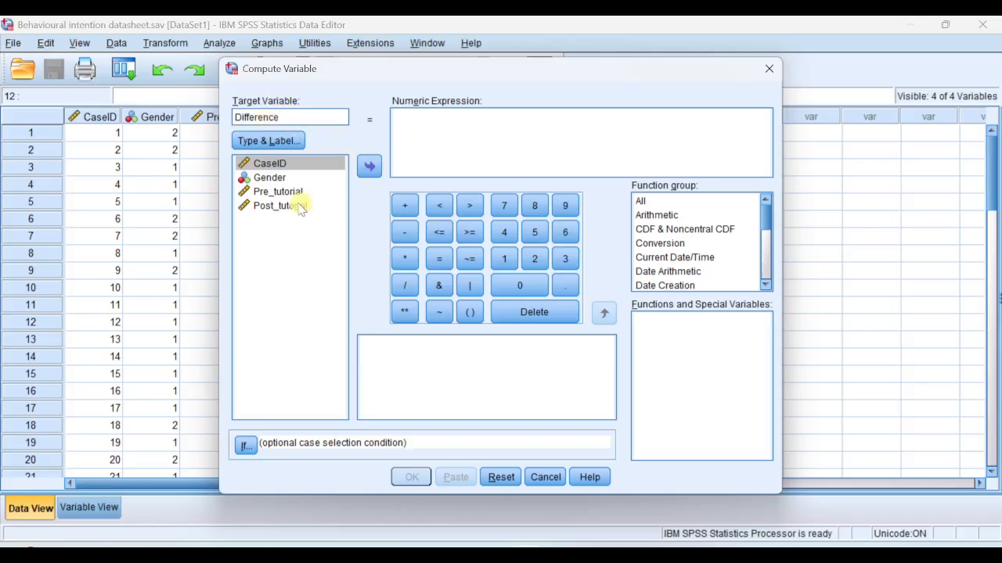
# Set the numeric expression to Post_tutorial - Pre_tutorial and compute the variable
pyautogui.click(419, 120)
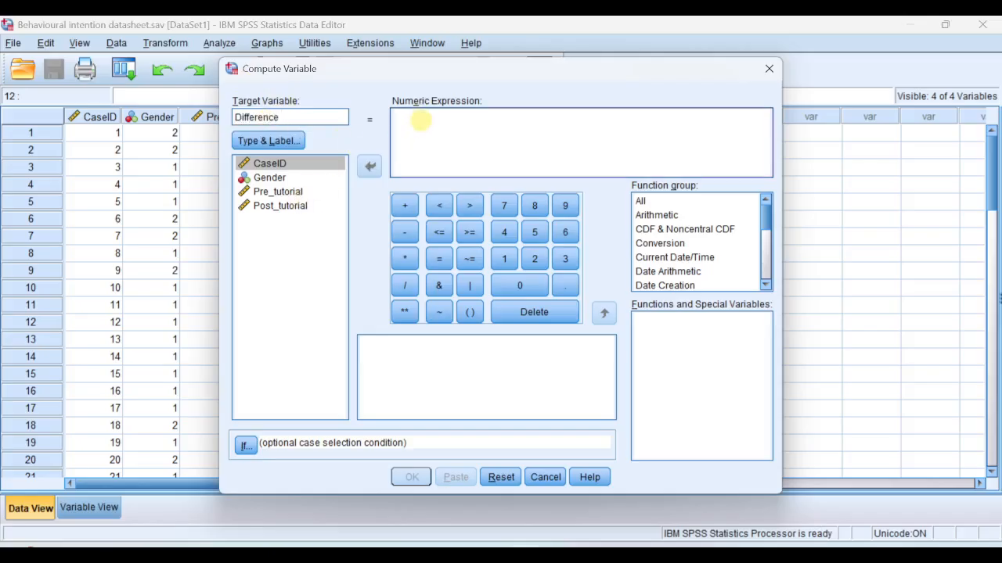
pyautogui.click(259, 191)
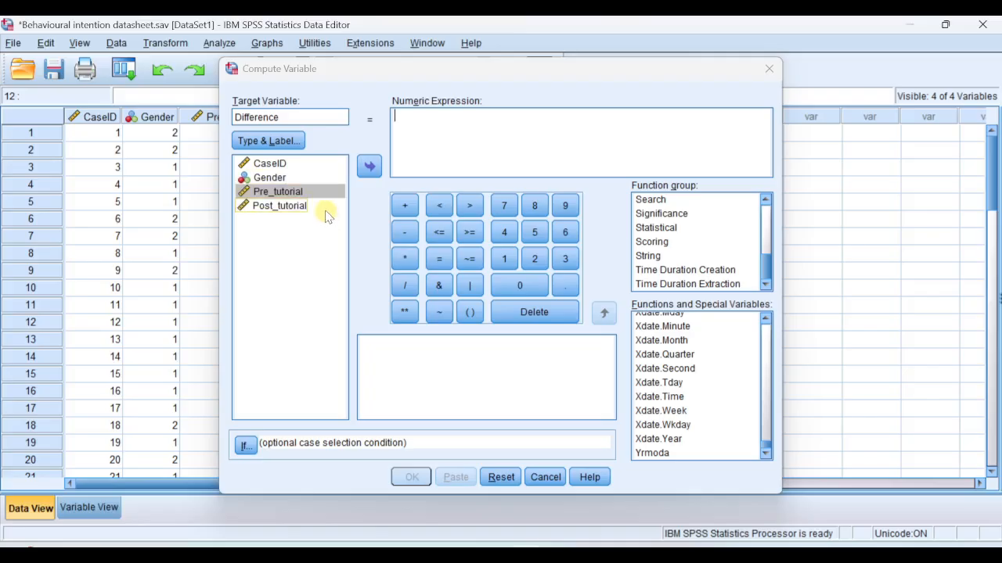
pyautogui.click(297, 208)
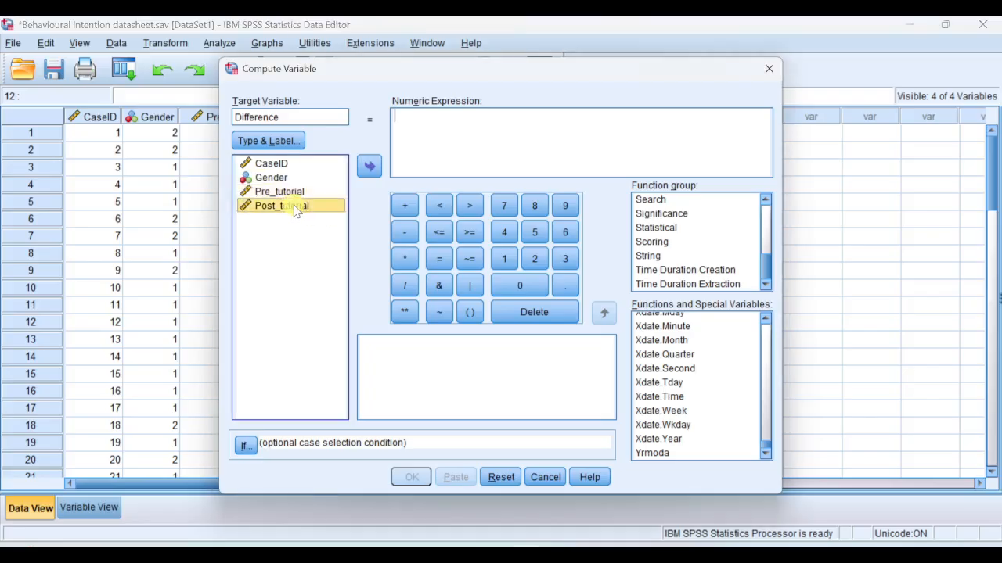
pyautogui.click(368, 167)
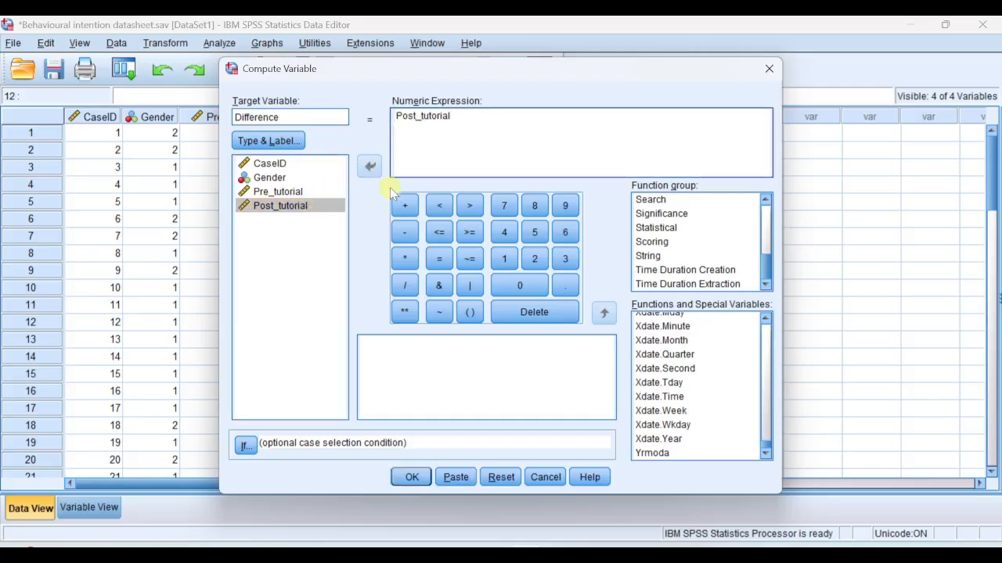
pyautogui.click(404, 233)
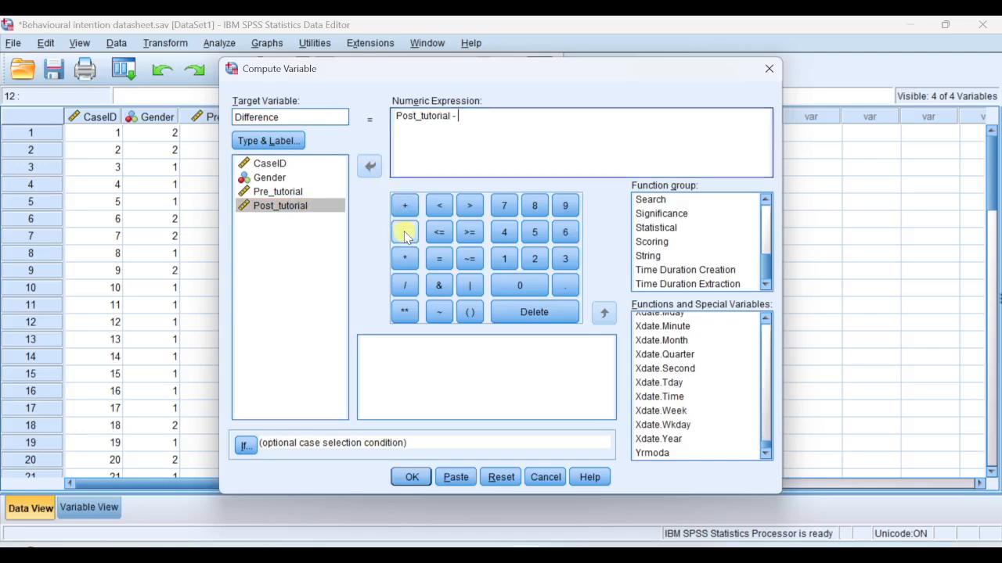
pyautogui.click(284, 195)
pyautogui.click(371, 168)
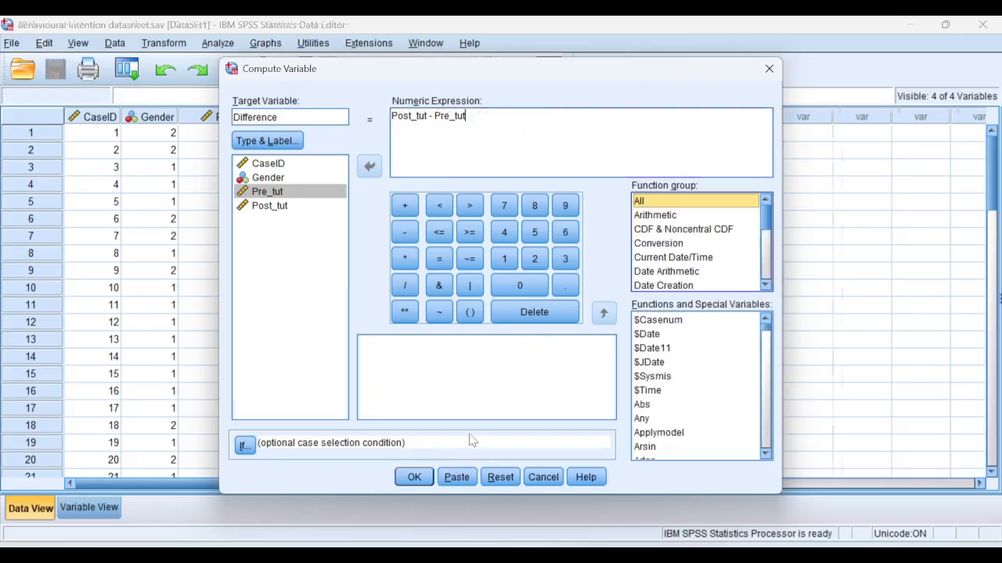
pyautogui.click(414, 477)
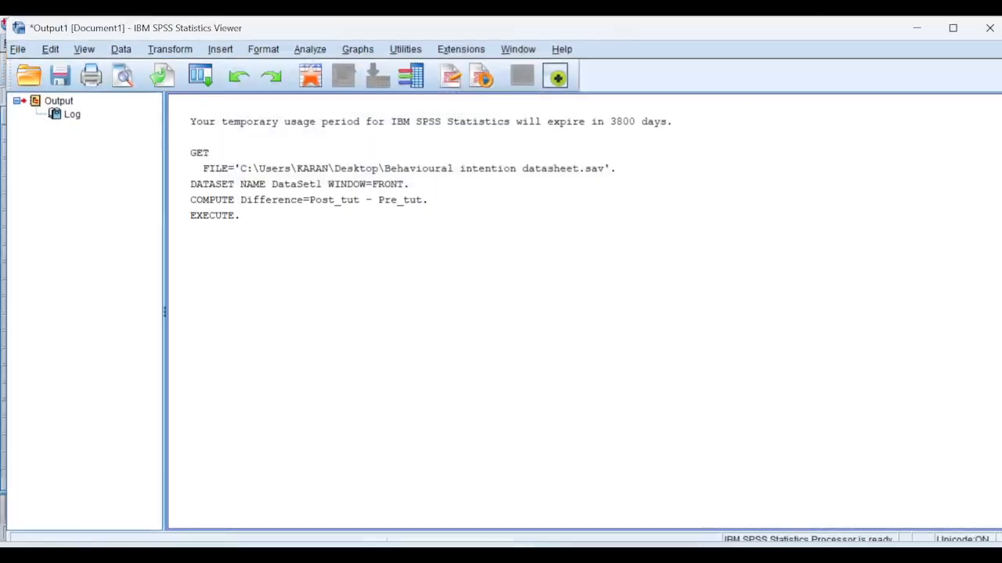
# From the data editor, set up an Explore analysis with Difference as the dependent variable and descriptives at a 95% confidence interval
pyautogui.click(610, 470)
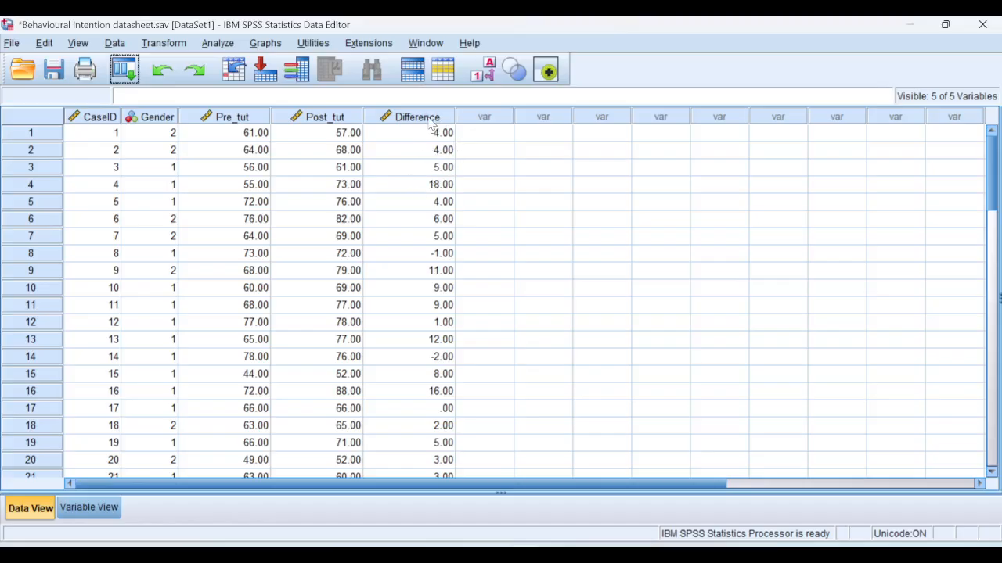
pyautogui.click(218, 43)
pyautogui.moveTo(286, 88)
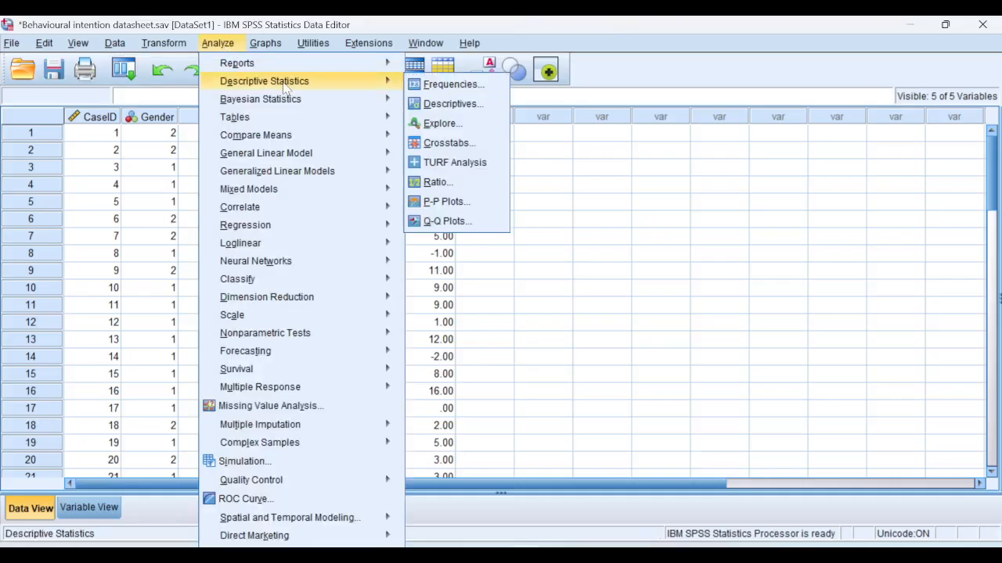
pyautogui.click(466, 122)
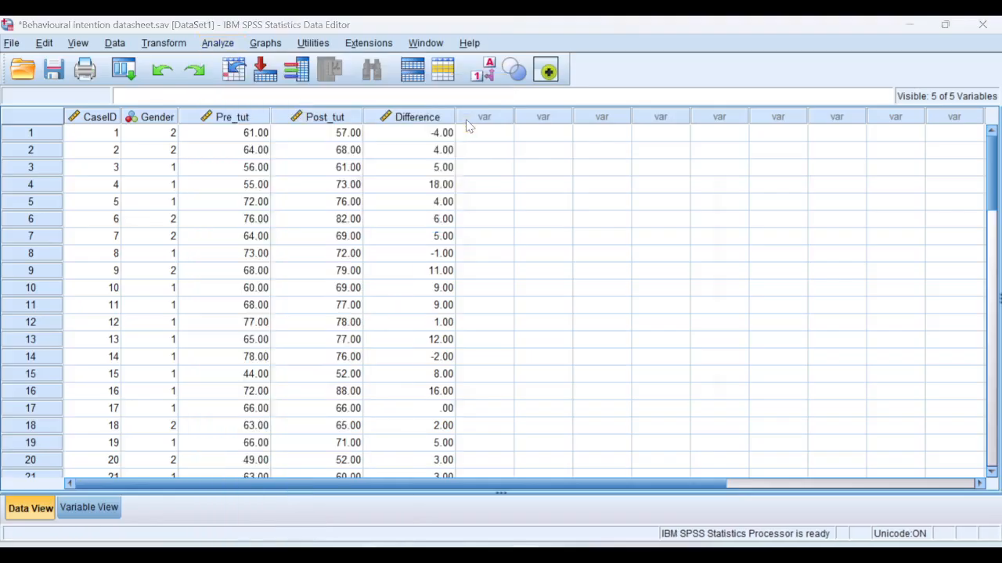
pyautogui.click(414, 237)
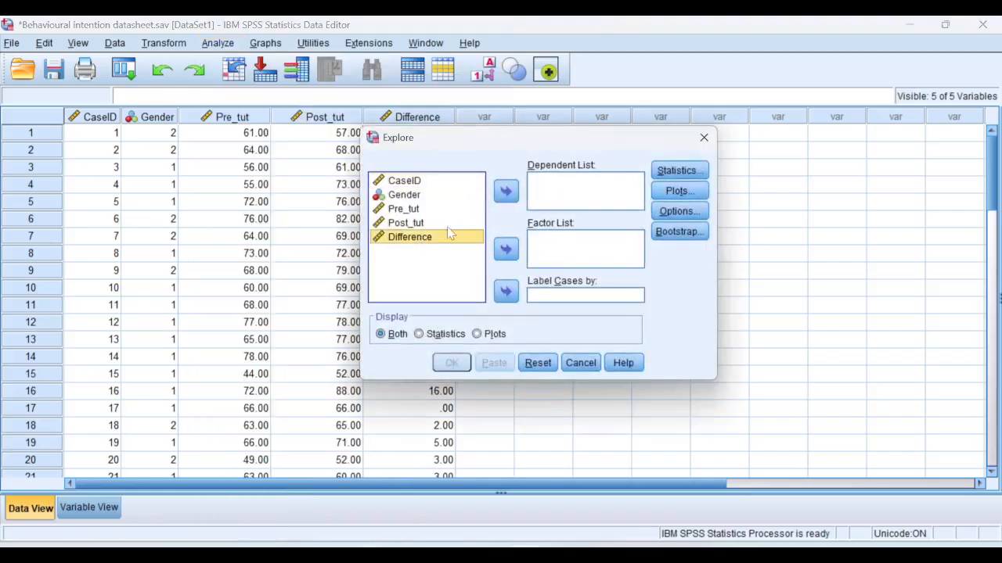
pyautogui.click(505, 193)
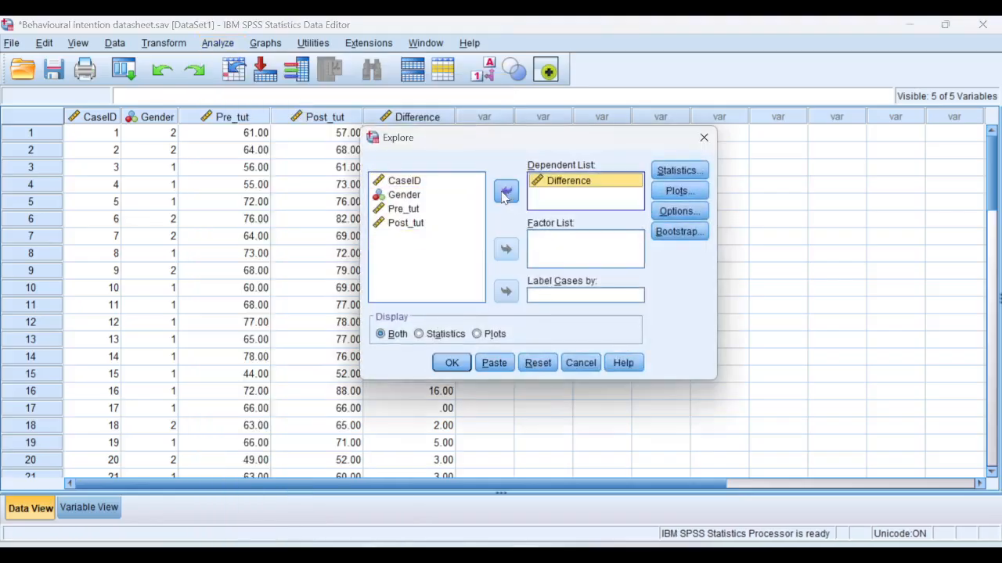
pyautogui.click(682, 176)
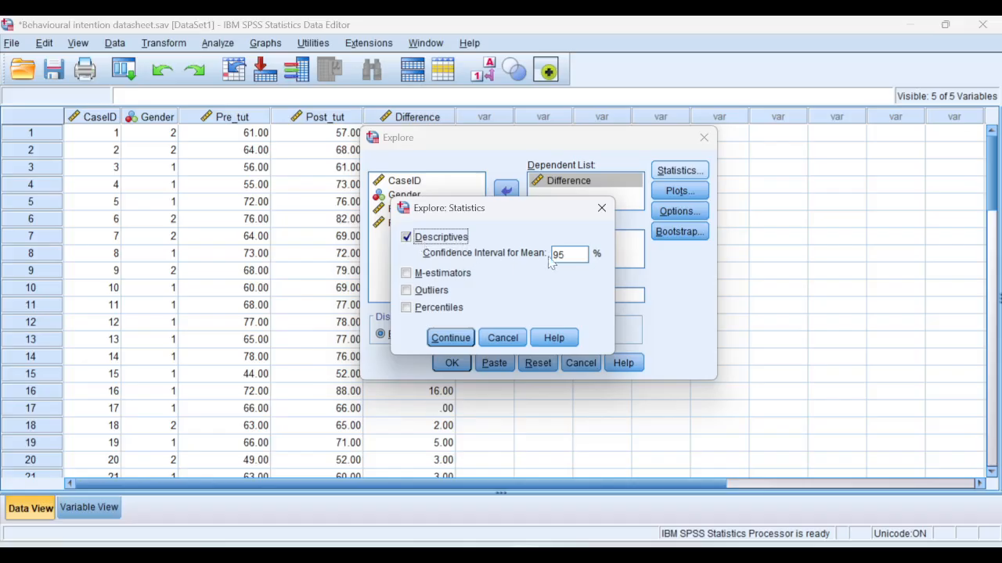
pyautogui.click(454, 338)
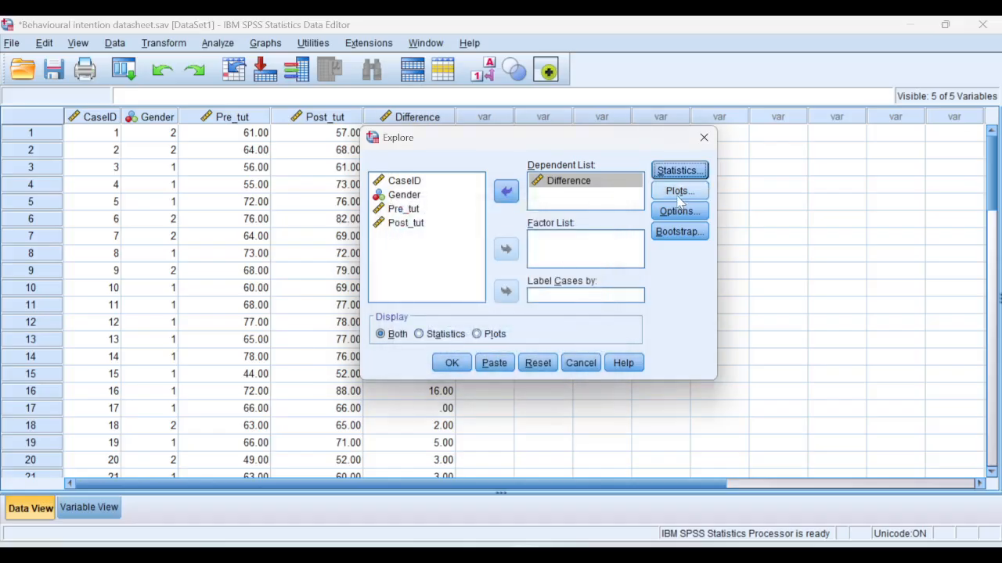
# Swap the stem-and-leaf plot for a histogram, include normality plots with tests, and run the Explore analysis
pyautogui.click(678, 194)
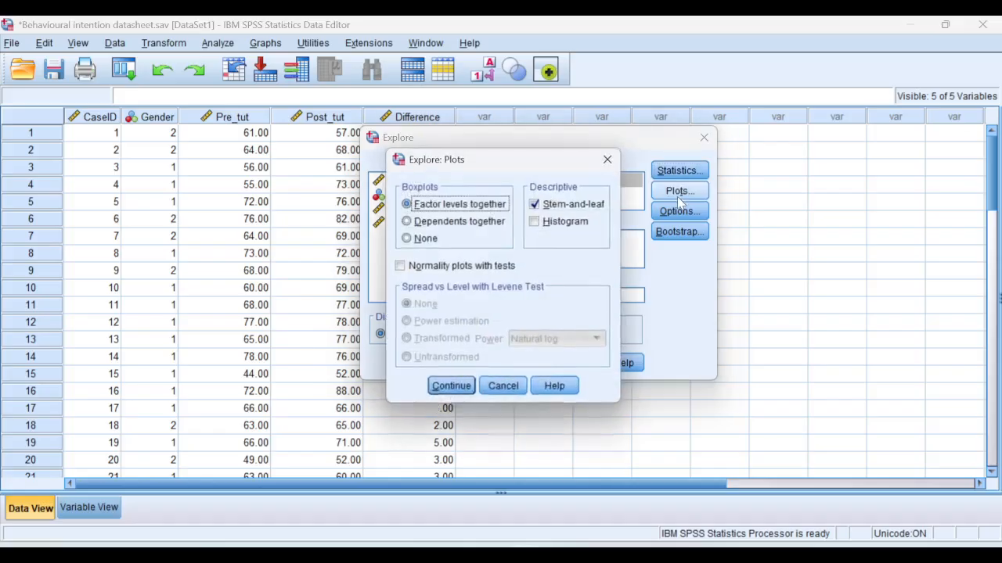
pyautogui.click(536, 205)
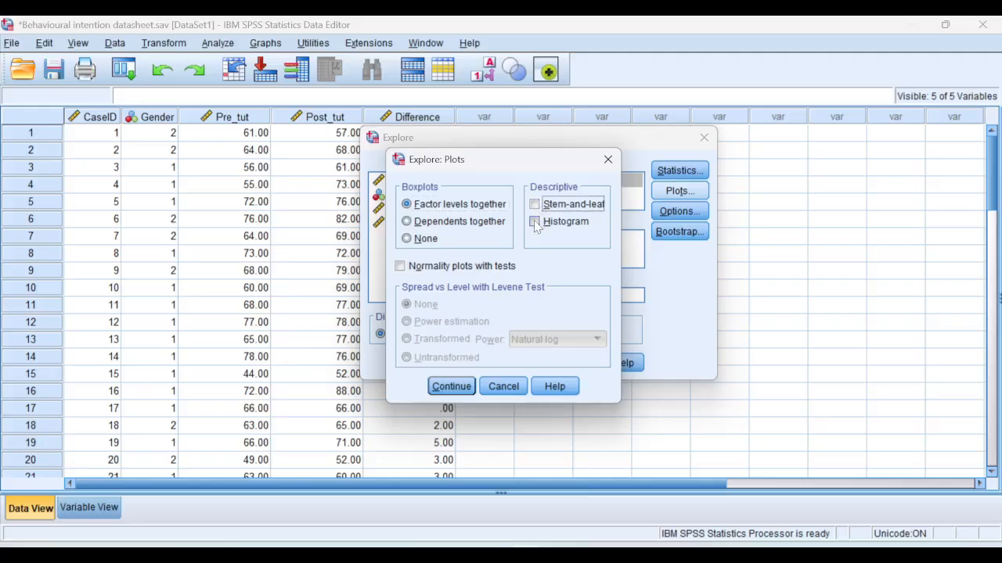
pyautogui.click(535, 222)
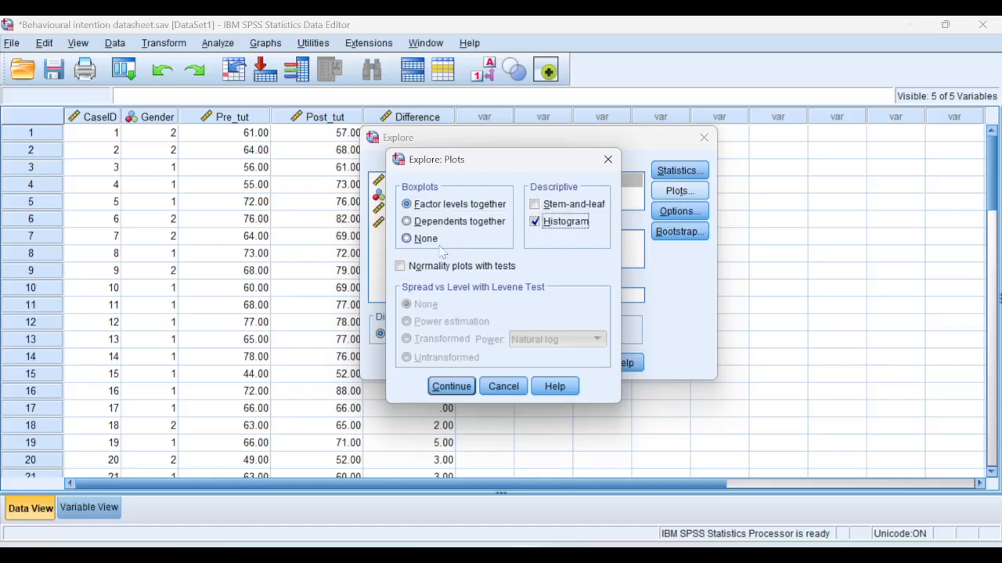
pyautogui.click(400, 267)
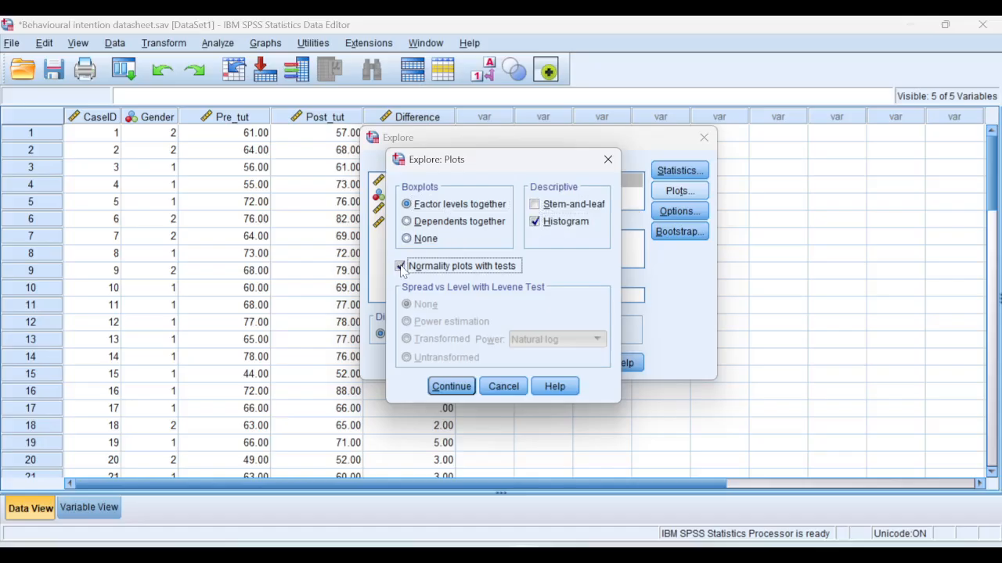
pyautogui.click(454, 386)
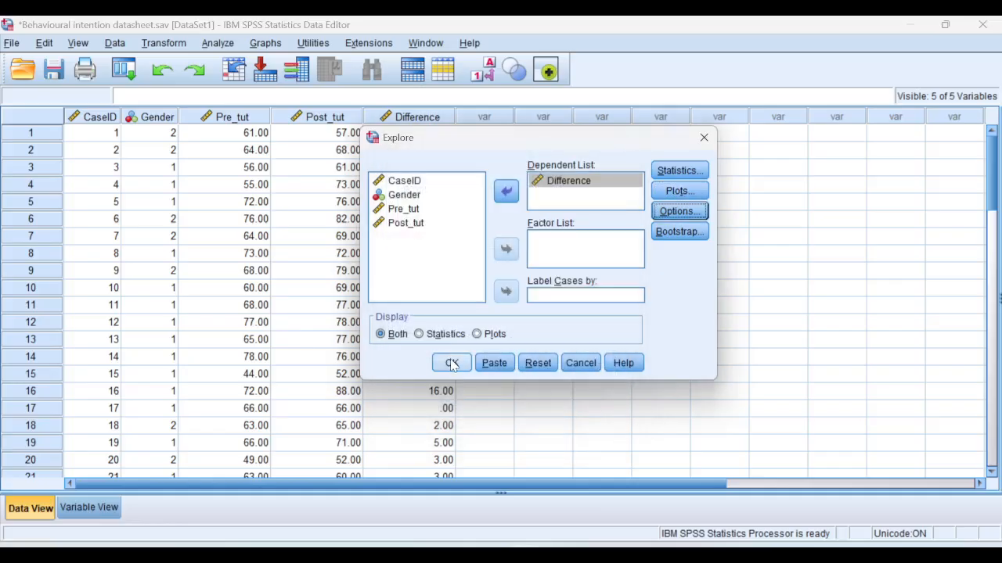
pyautogui.click(452, 363)
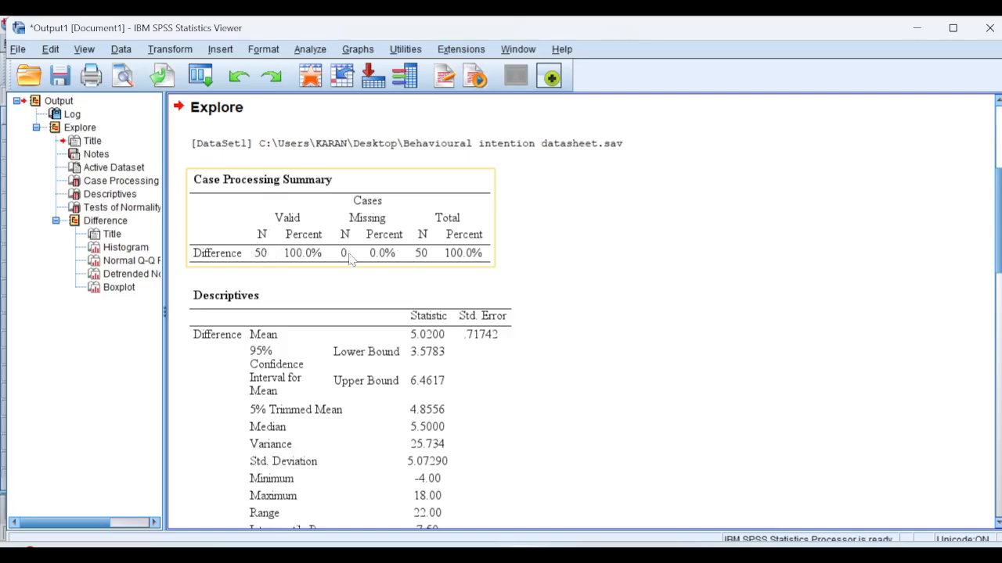
# Examine the descriptives, normality tests, histogram, Q-Q plot and boxplot of Difference in the output
pyautogui.click(242, 348)
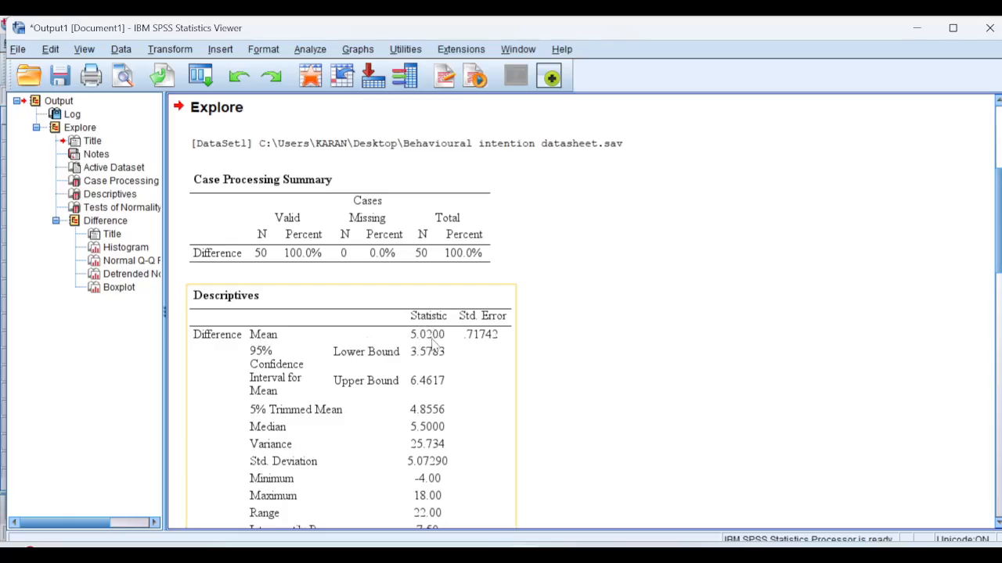
pyautogui.scroll(-5, 998, 219)
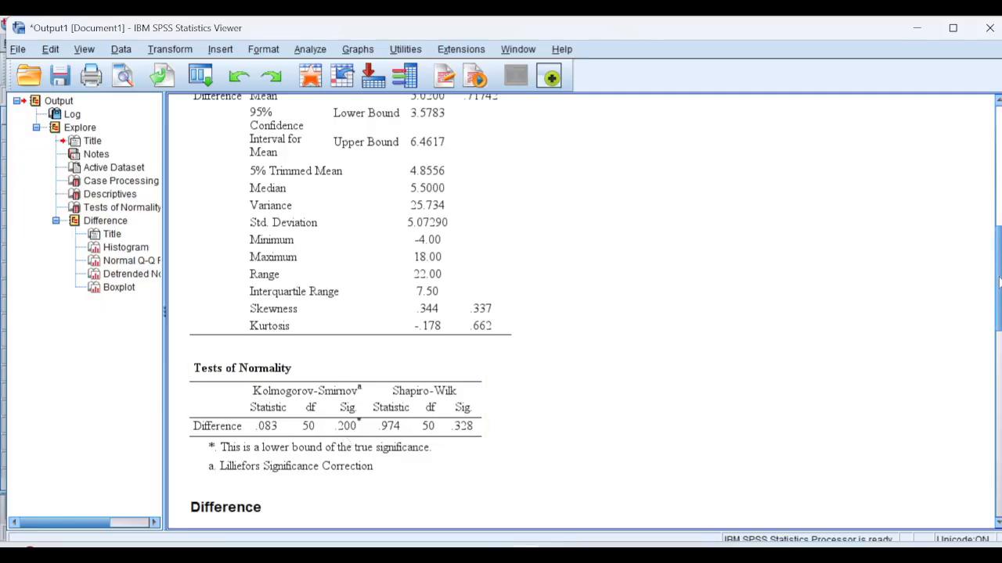
pyautogui.moveTo(1000, 282); pyautogui.dragTo(1000, 328)
pyautogui.click(503, 443)
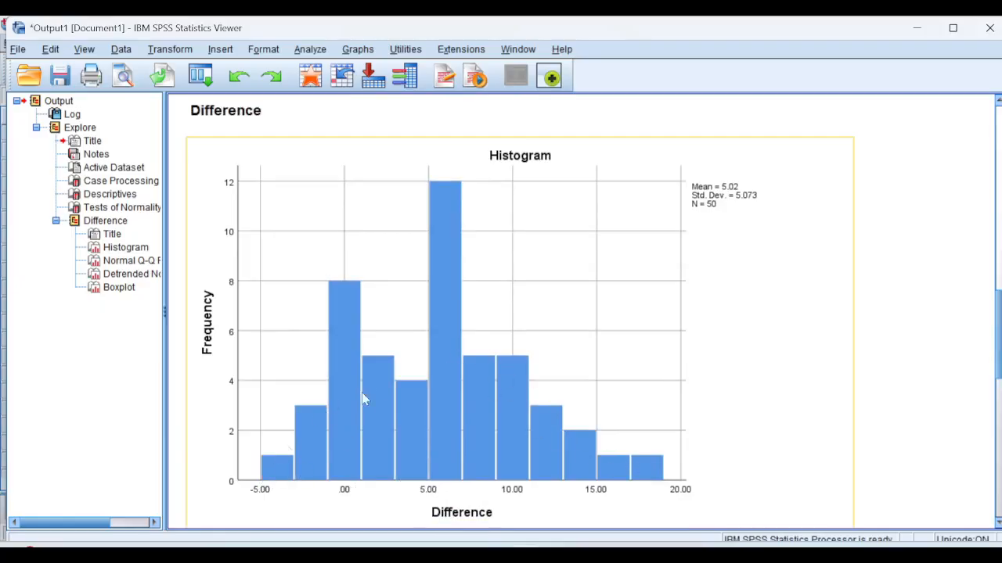
pyautogui.moveTo(1001, 350)
pyautogui.mouseDown()
pyautogui.moveTo(1000, 392)
pyautogui.moveTo(1000, 366)
pyautogui.mouseUp()
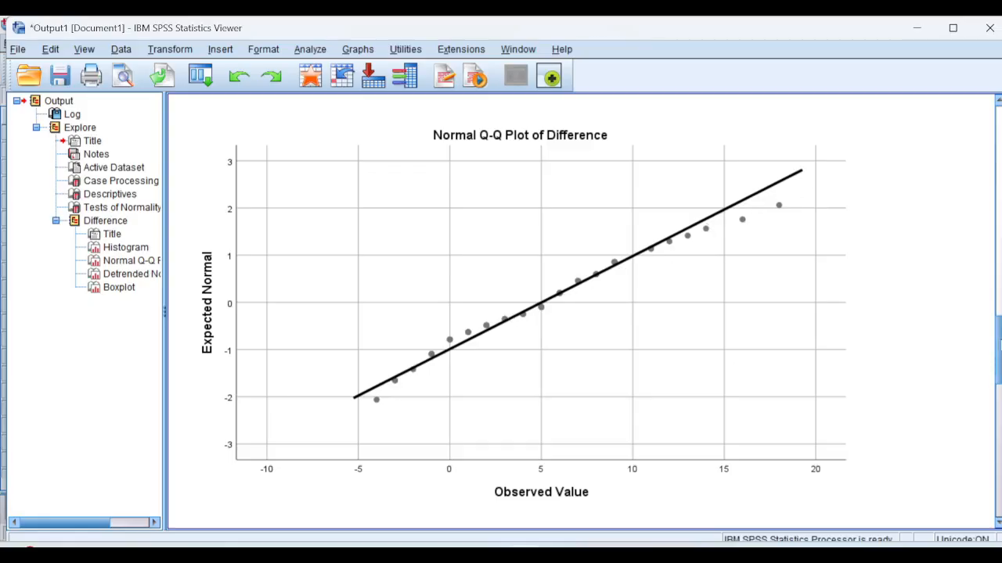
pyautogui.moveTo(998, 348); pyautogui.dragTo(999, 476)
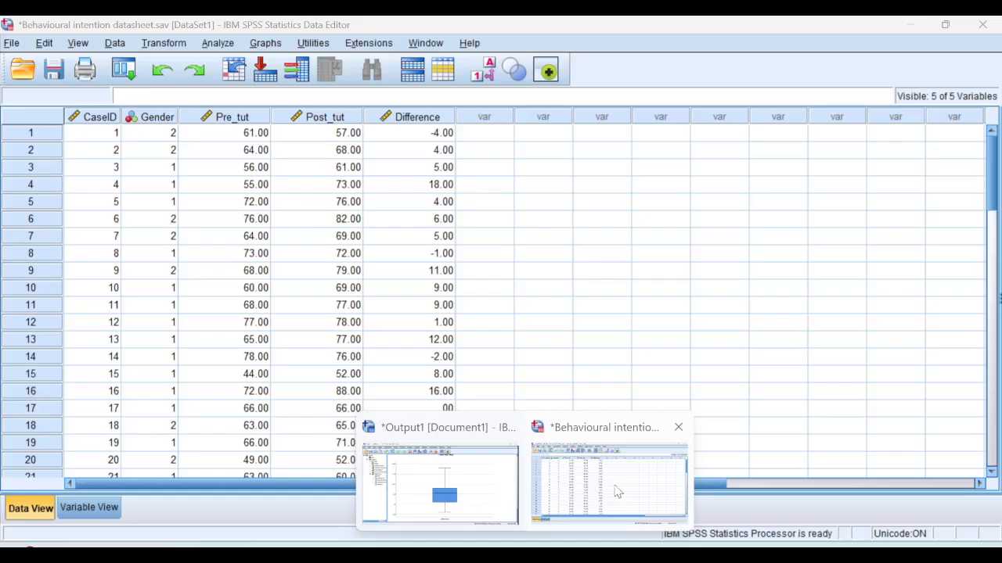
# From the data editor, set up a Paired-Samples T Test pairing Pre_tut as Variable1 with Post_tut as Variable2
pyautogui.click(615, 492)
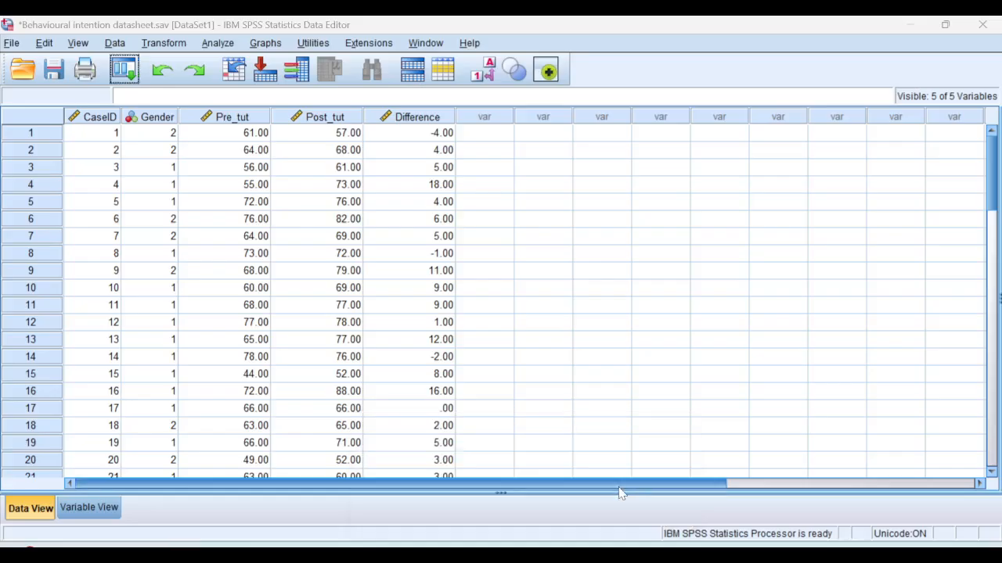
pyautogui.click(217, 46)
pyautogui.moveTo(300, 140)
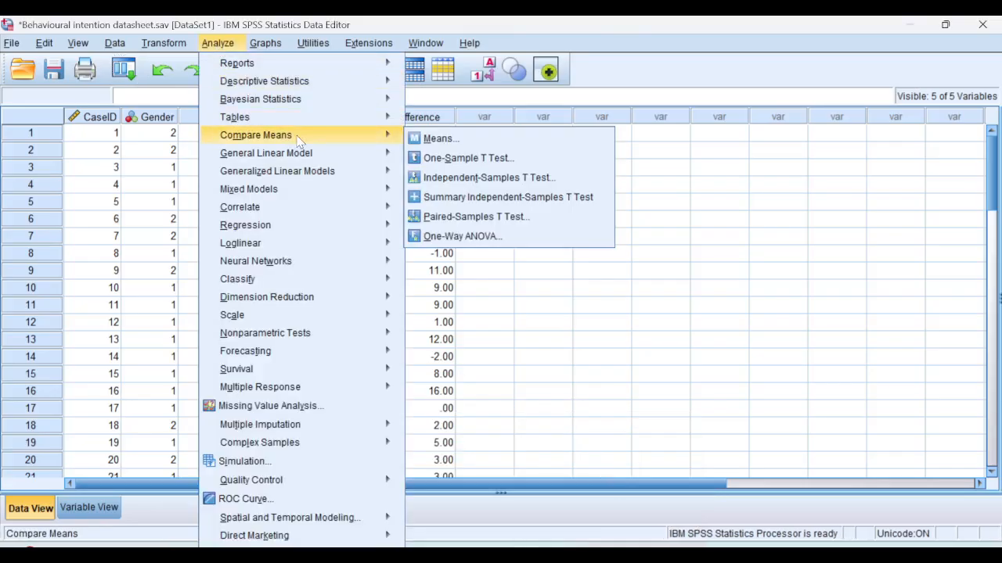
pyautogui.click(518, 223)
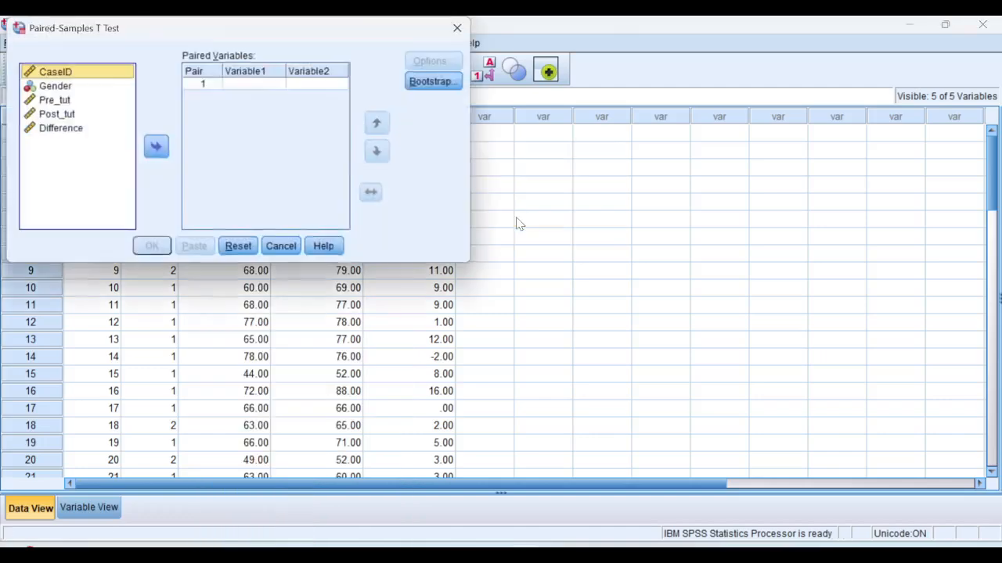
pyautogui.click(247, 83)
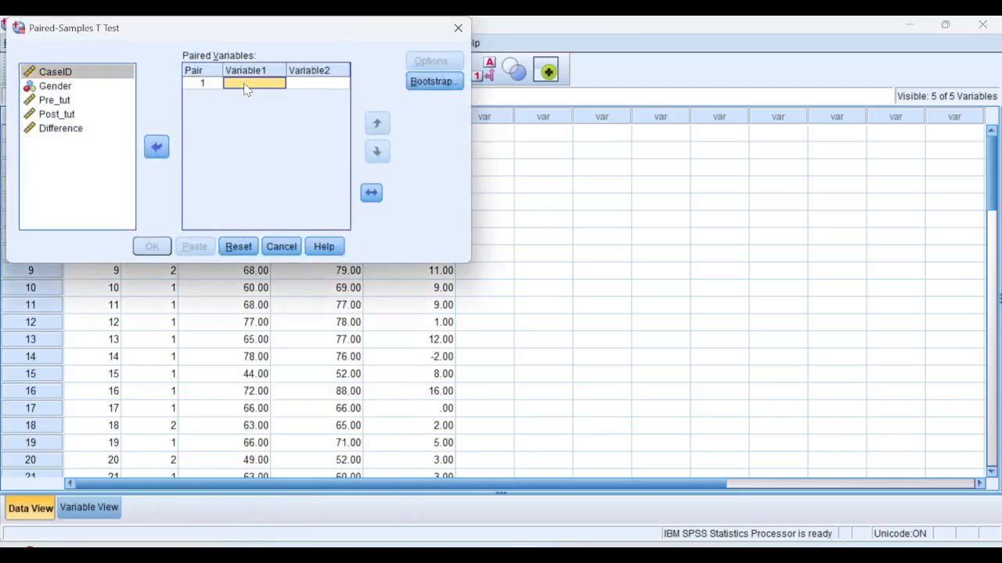
pyautogui.click(57, 103)
pyautogui.click(155, 146)
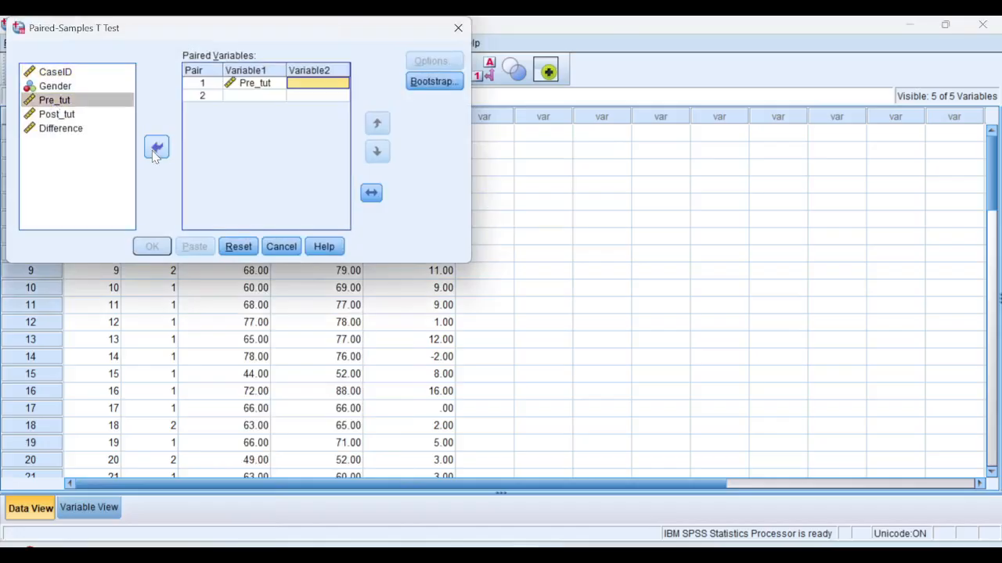
pyautogui.click(50, 116)
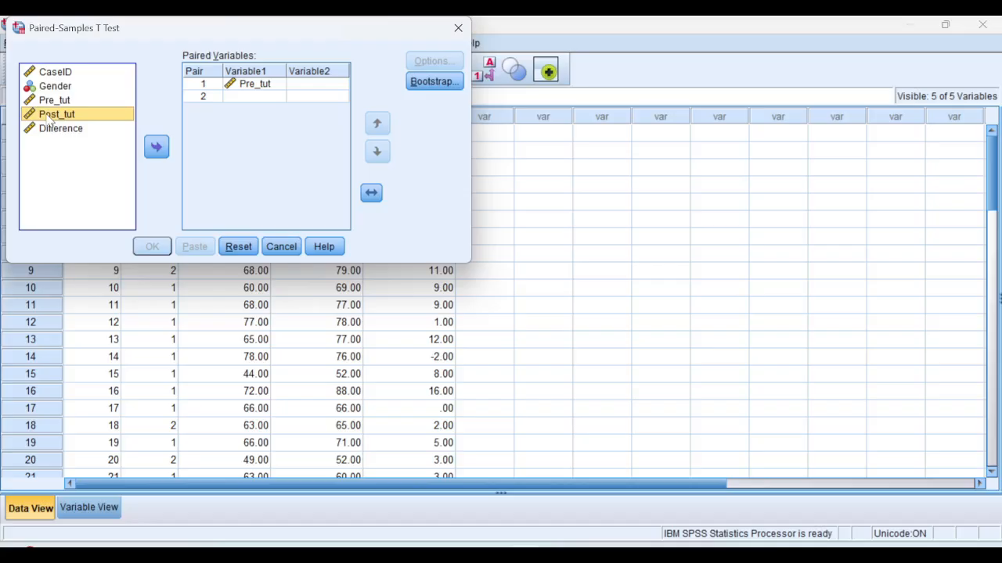
pyautogui.click(159, 147)
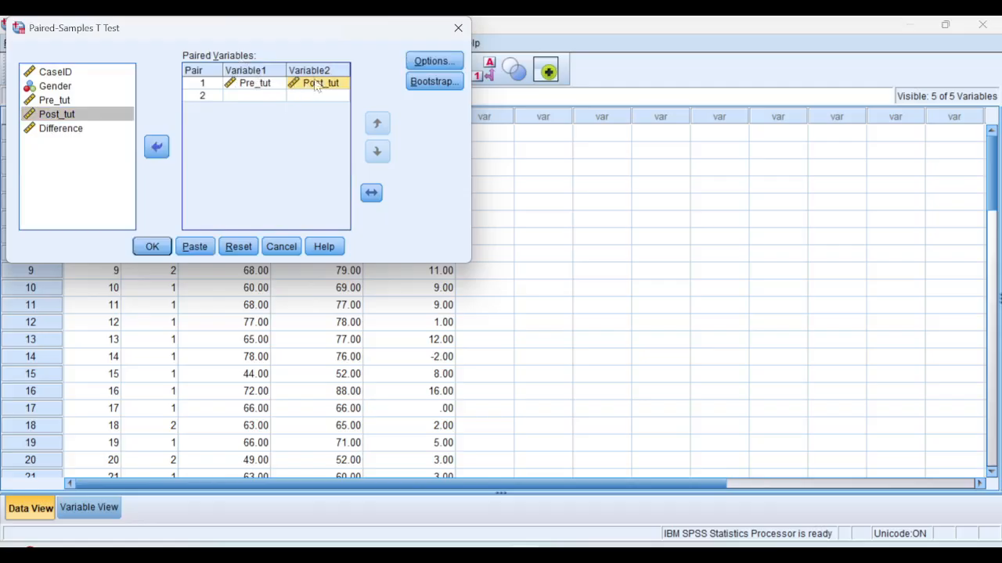
# Keep the 95% confidence interval and analysis-by-analysis exclusion of missing cases, and run the paired-samples t test
pyautogui.click(452, 59)
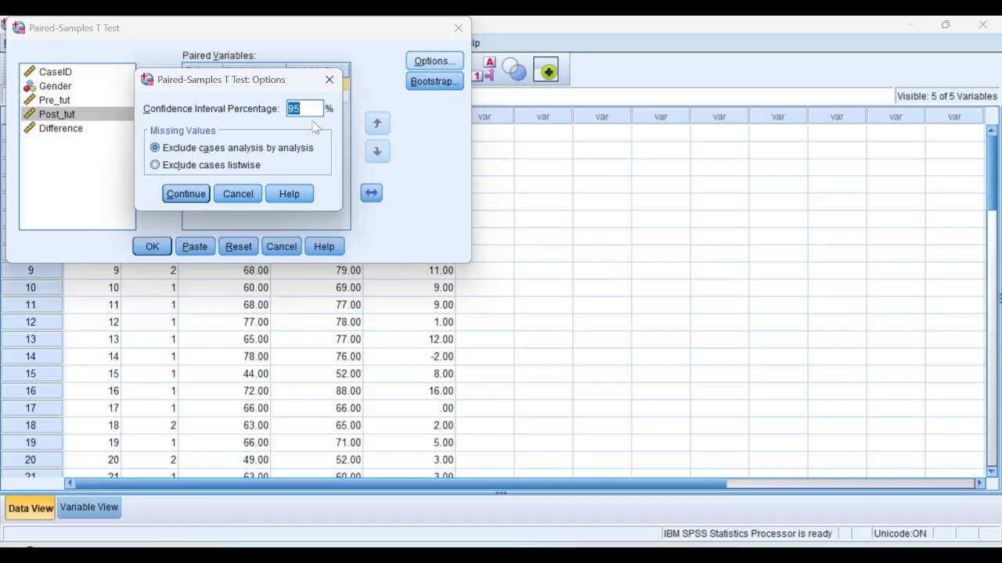
pyautogui.click(187, 196)
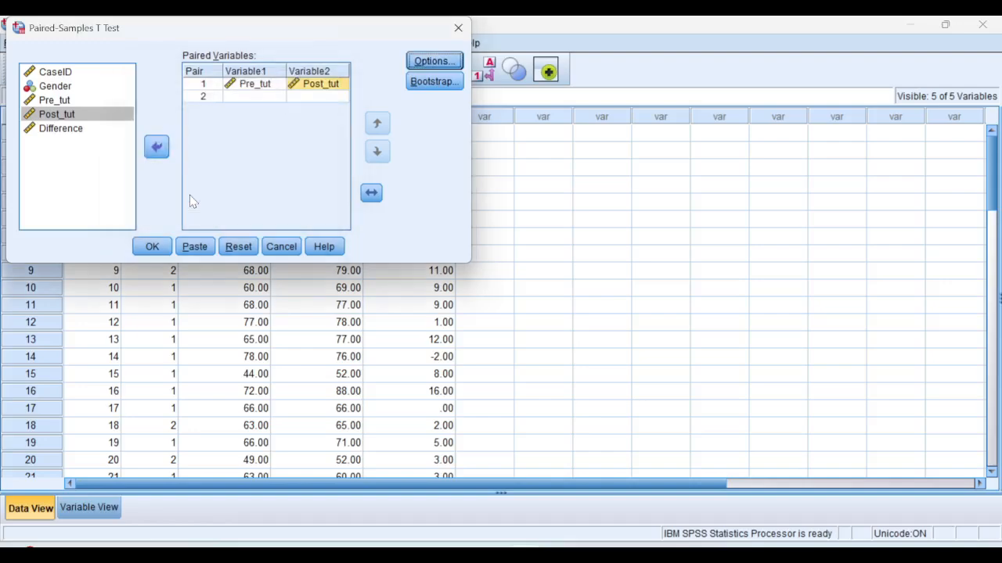
pyautogui.click(152, 248)
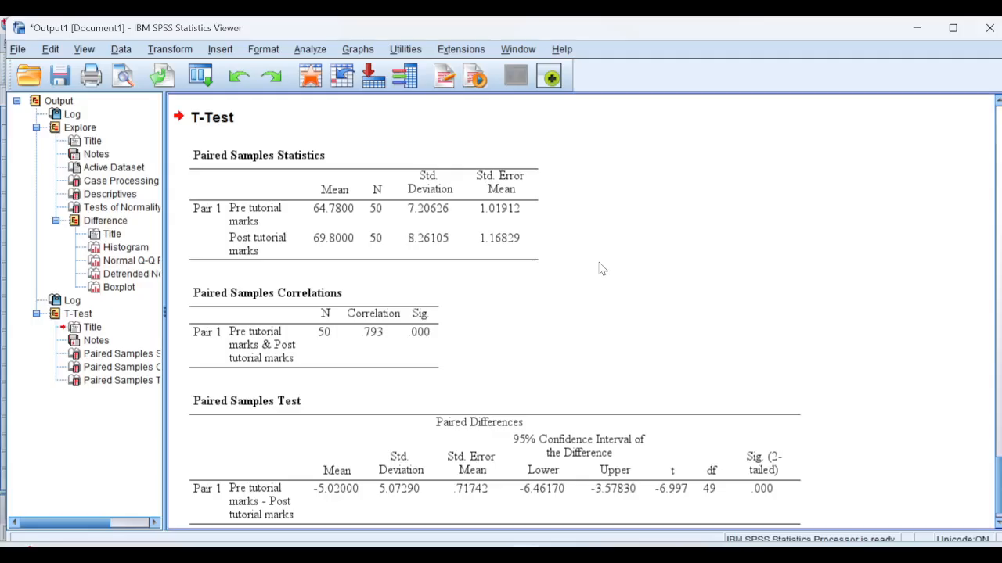
# Examine the paired samples statistics, correlations and test tables in the T-Test output
pyautogui.click(263, 335)
pyautogui.click(998, 422)
pyautogui.moveTo(997, 422); pyautogui.dragTo(998, 491)
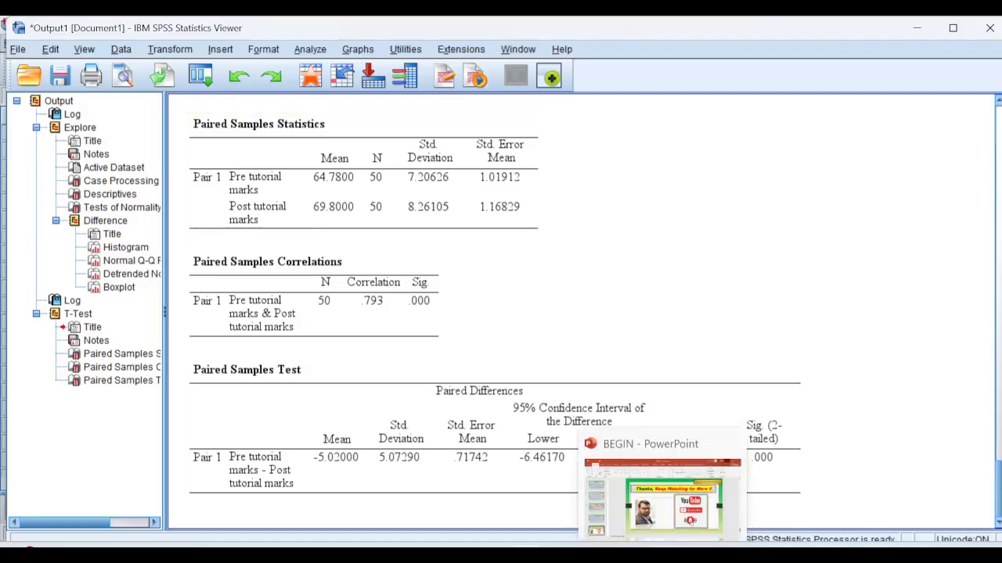
# Switch to the BEGIN presentation in PowerPoint and start the slide show from its closing slide
pyautogui.click(662, 555)
pyautogui.hotkey('shift', 'F5')
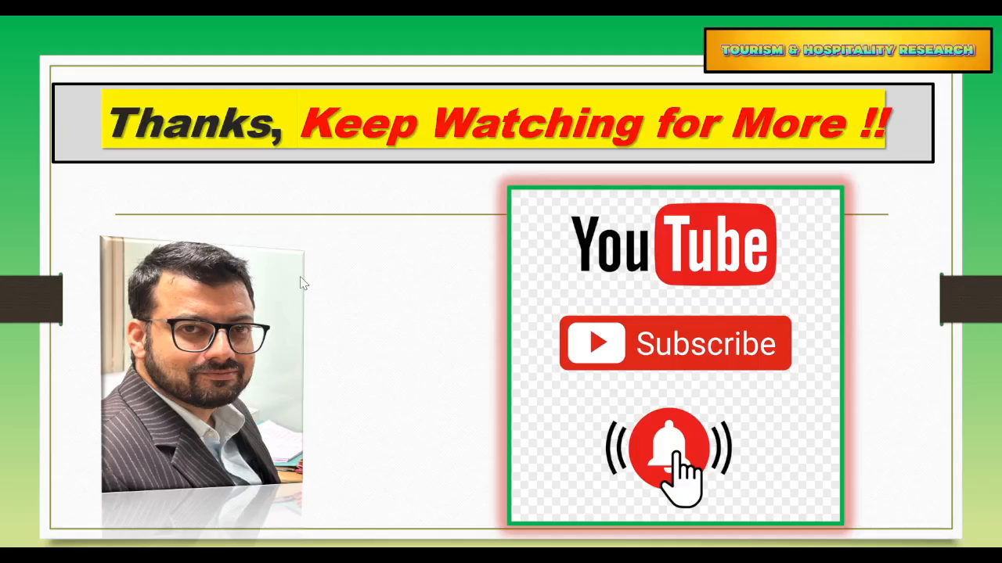